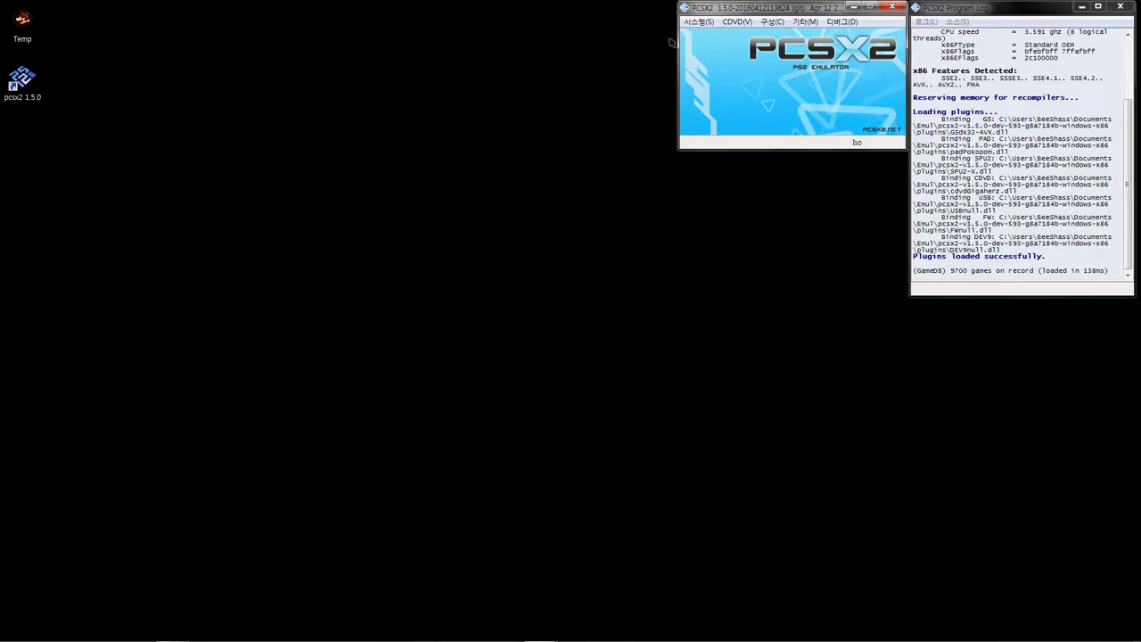
- Open the emulation settings and move the dialog clear of the main emulator window
left_click(695, 23)
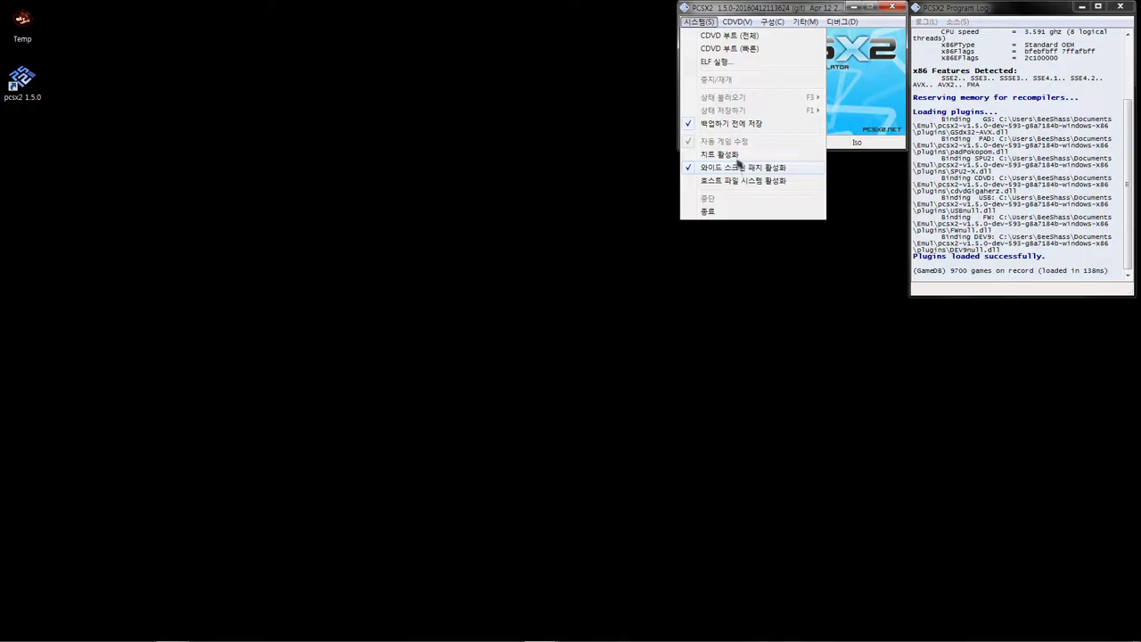
mouse_move(760, 21)
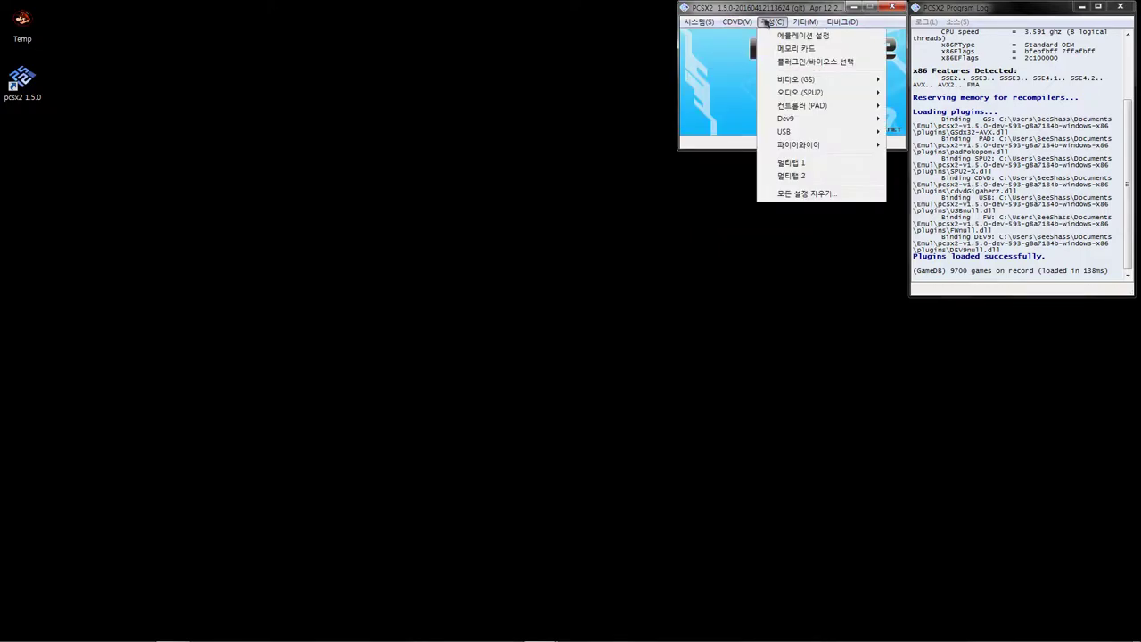
left_click(772, 35)
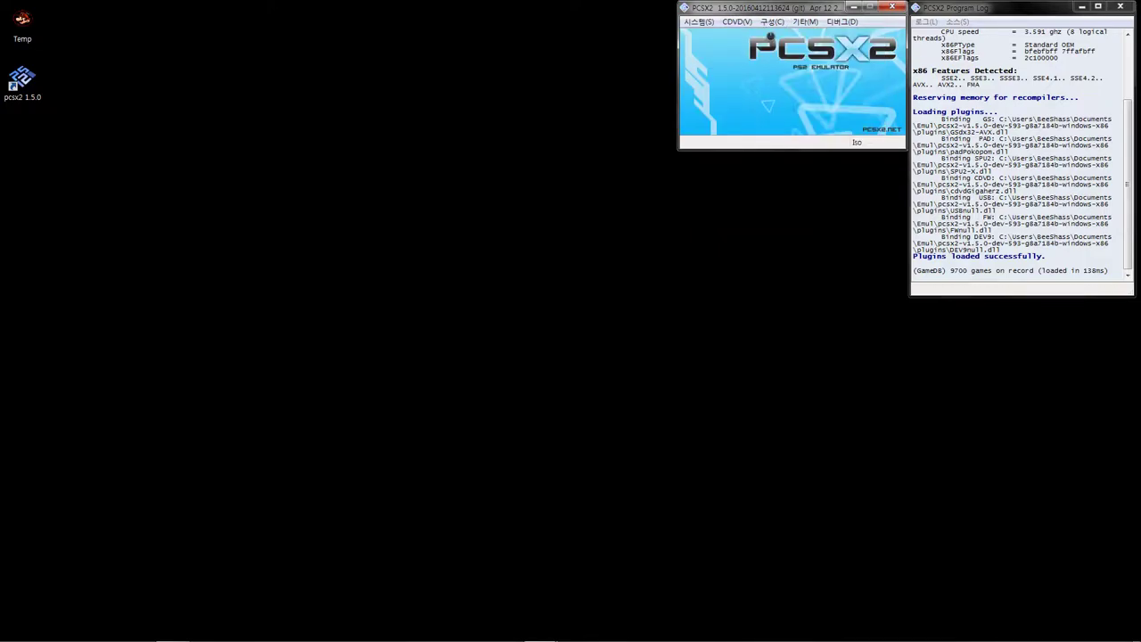
left_click_drag(723, 193, 237, 23)
left_click_drag(356, 20, 847, 200)
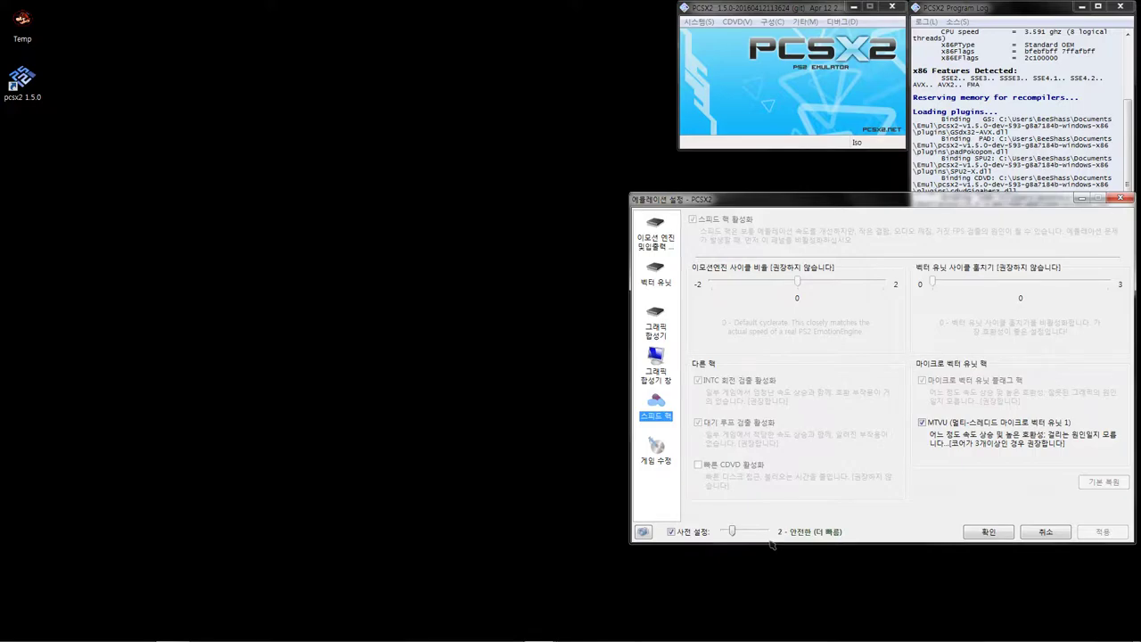
- Compare how presets 2 (안전한), 3 (균형 잡힌) and 4 (공격적인) change the speed hack settings
left_click_drag(732, 532, 740, 532)
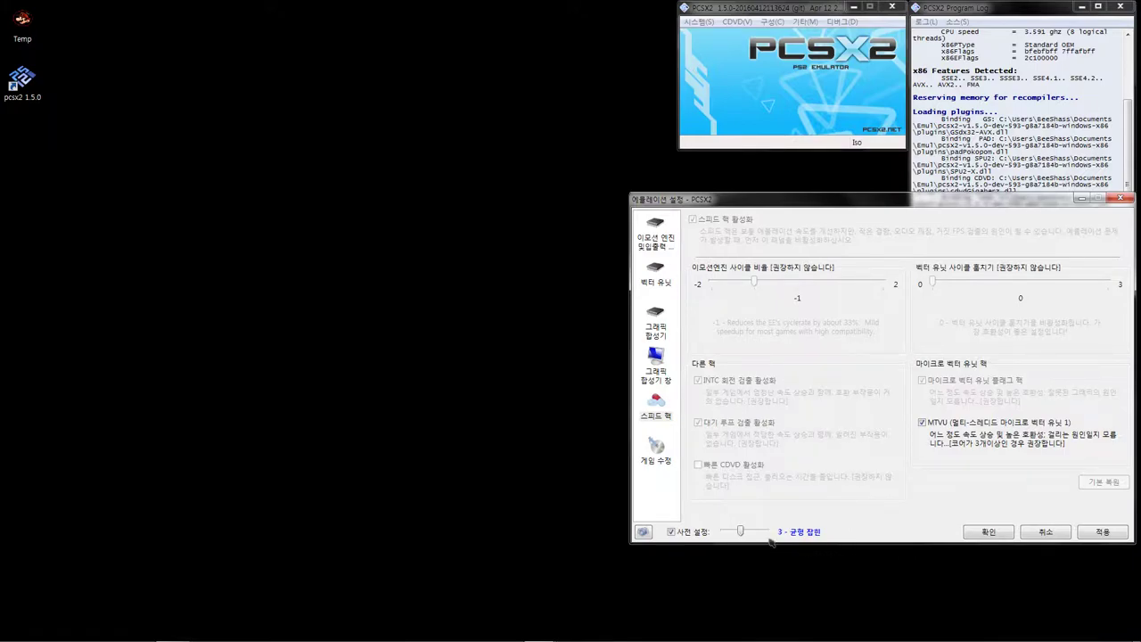
mouse_move(744, 533)
left_click_drag(745, 533, 754, 533)
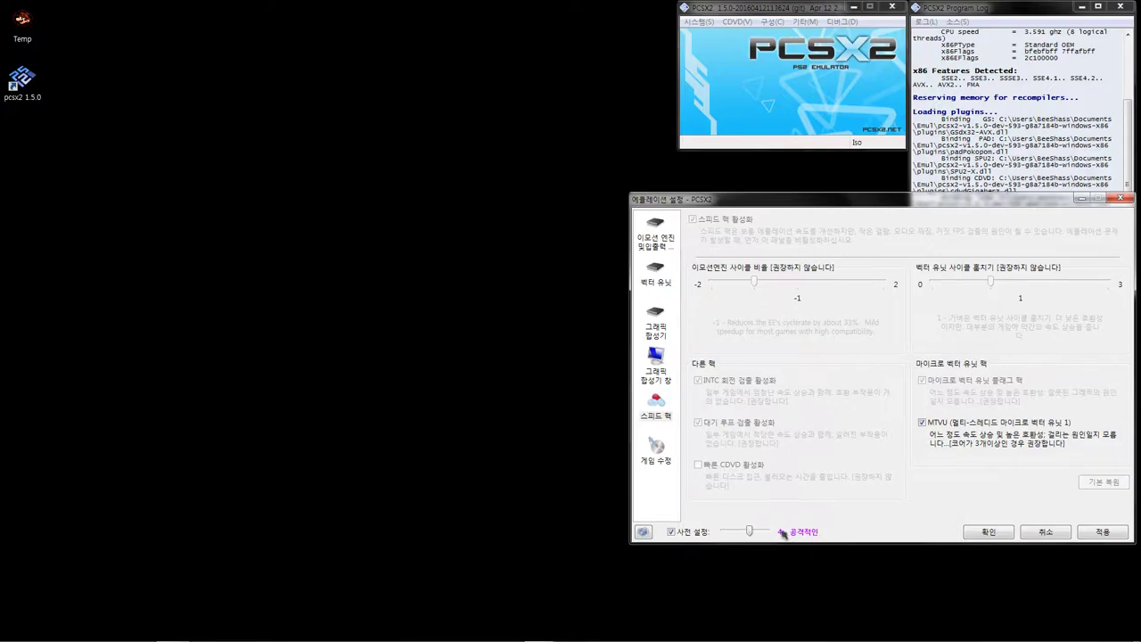
left_click_drag(749, 531, 741, 531)
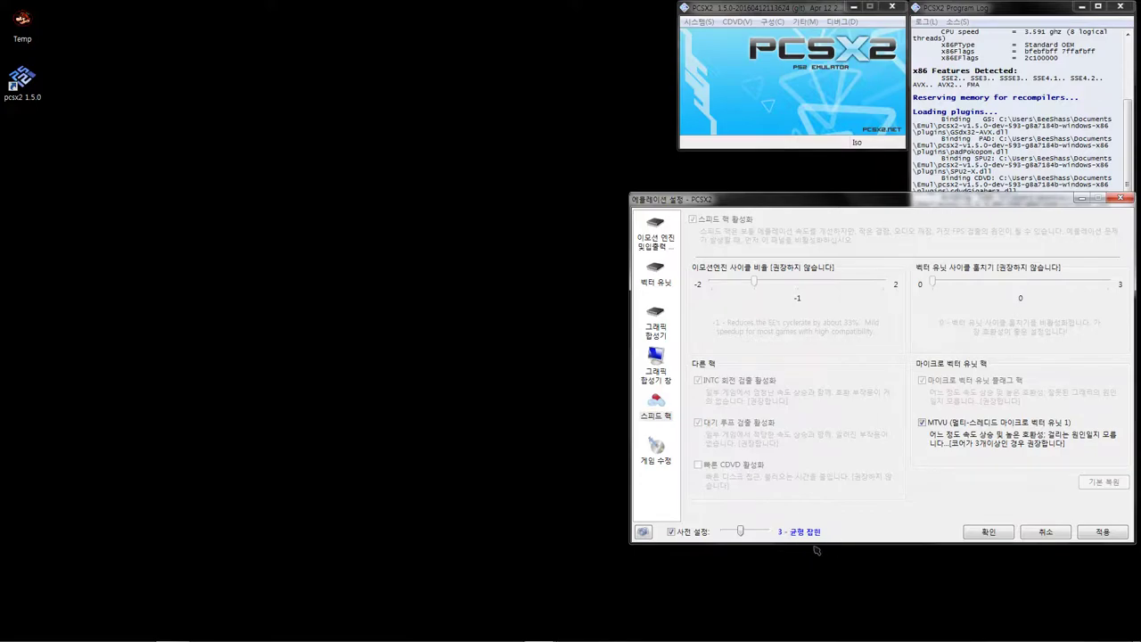
left_click_drag(740, 531, 731, 531)
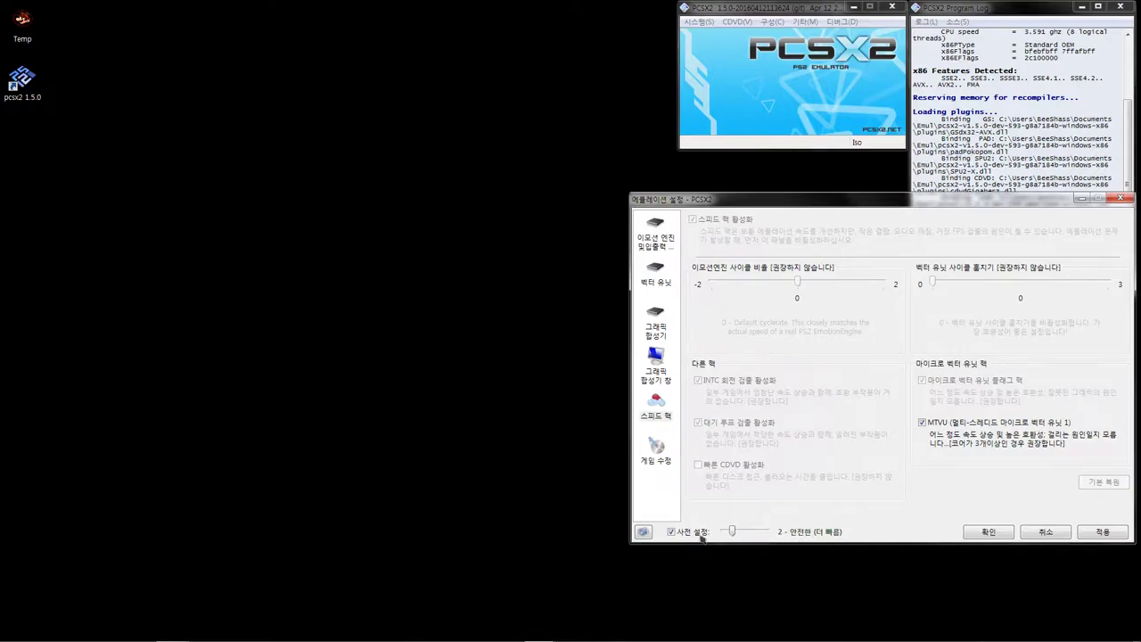
mouse_move(732, 533)
left_mouse_down()
mouse_move(703, 533)
mouse_move(751, 532)
mouse_move(720, 533)
left_mouse_up()
left_click_drag(723, 531, 731, 531)
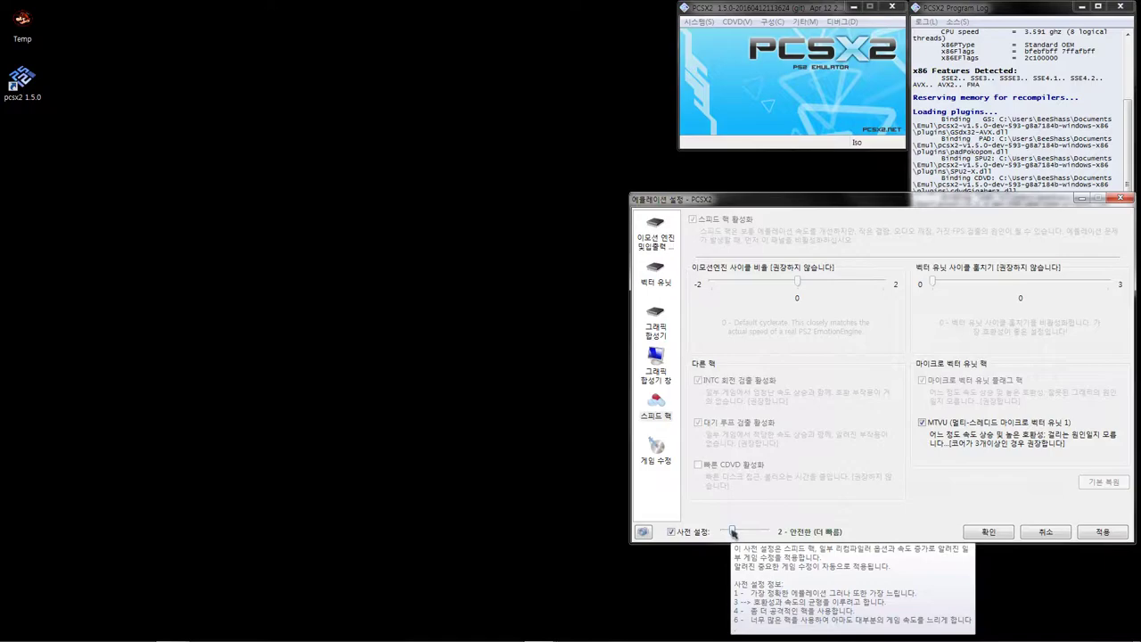
left_click_drag(726, 531, 740, 533)
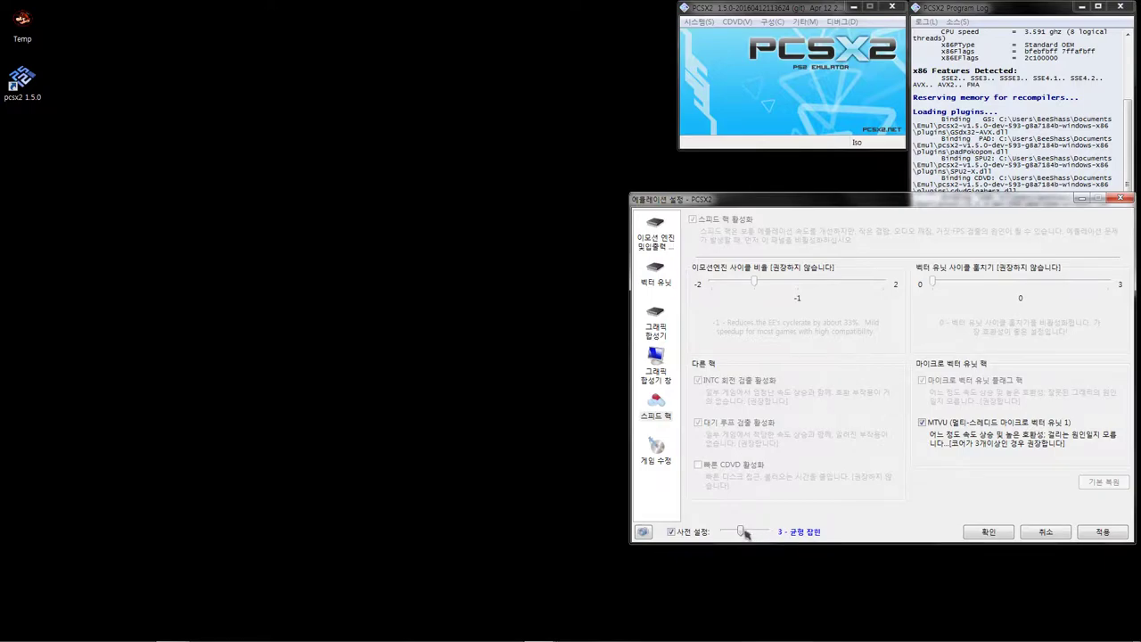
left_click_drag(740, 533, 733, 532)
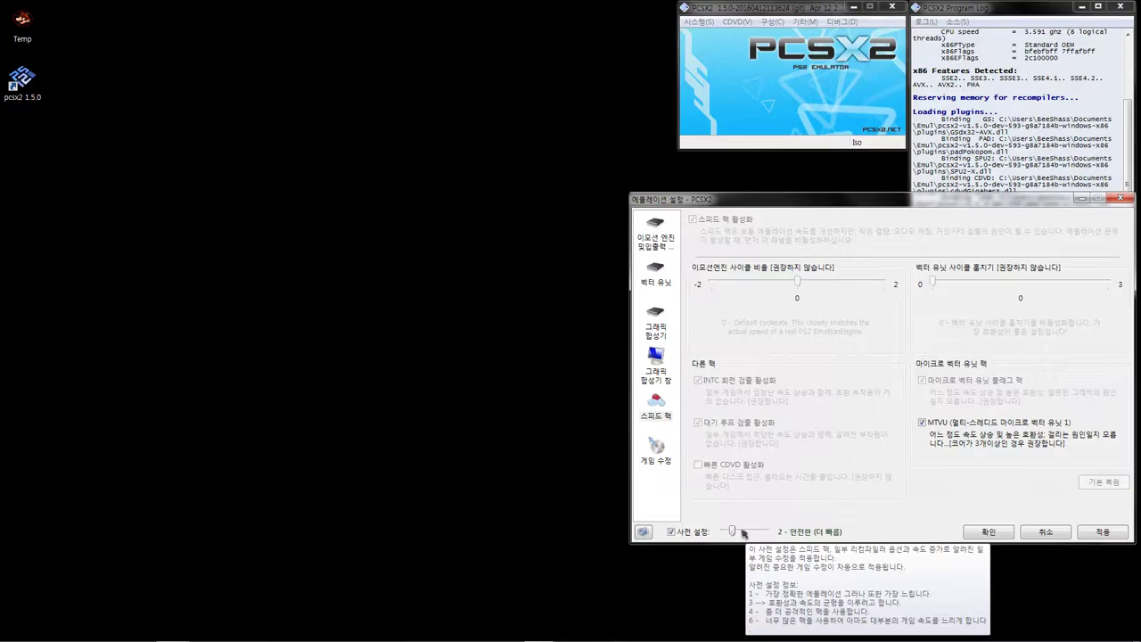
left_click(743, 533)
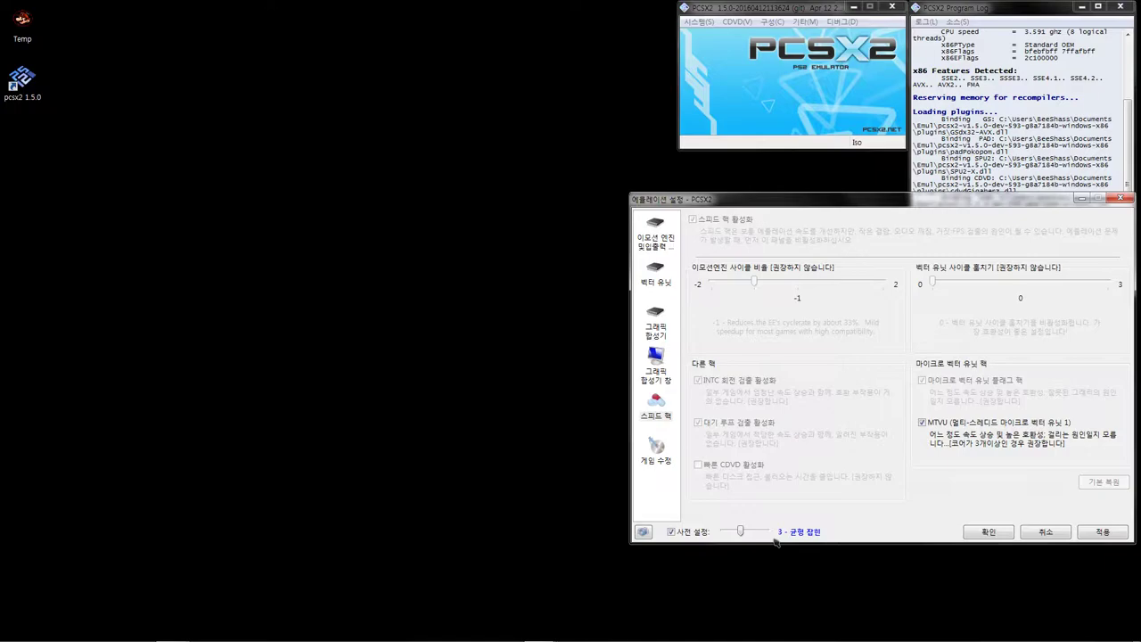
left_click_drag(740, 531, 731, 532)
left_click_drag(741, 531, 734, 533)
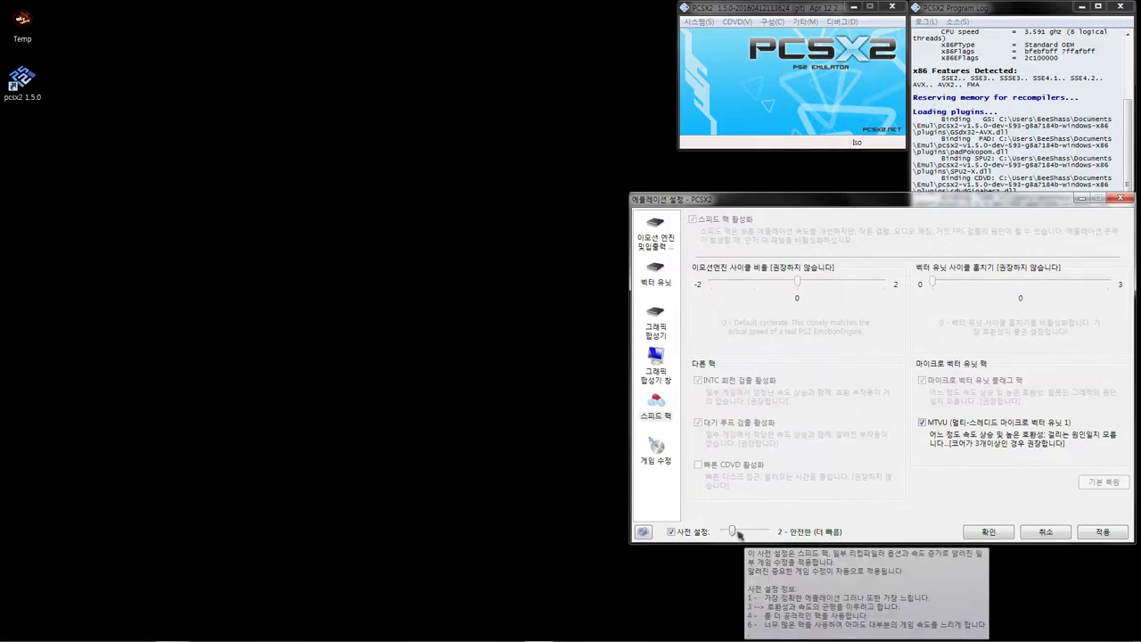
- Set the emulation preset to 3 - 균형 잡힌, apply it and close the emulation settings
left_click_drag(737, 532, 741, 532)
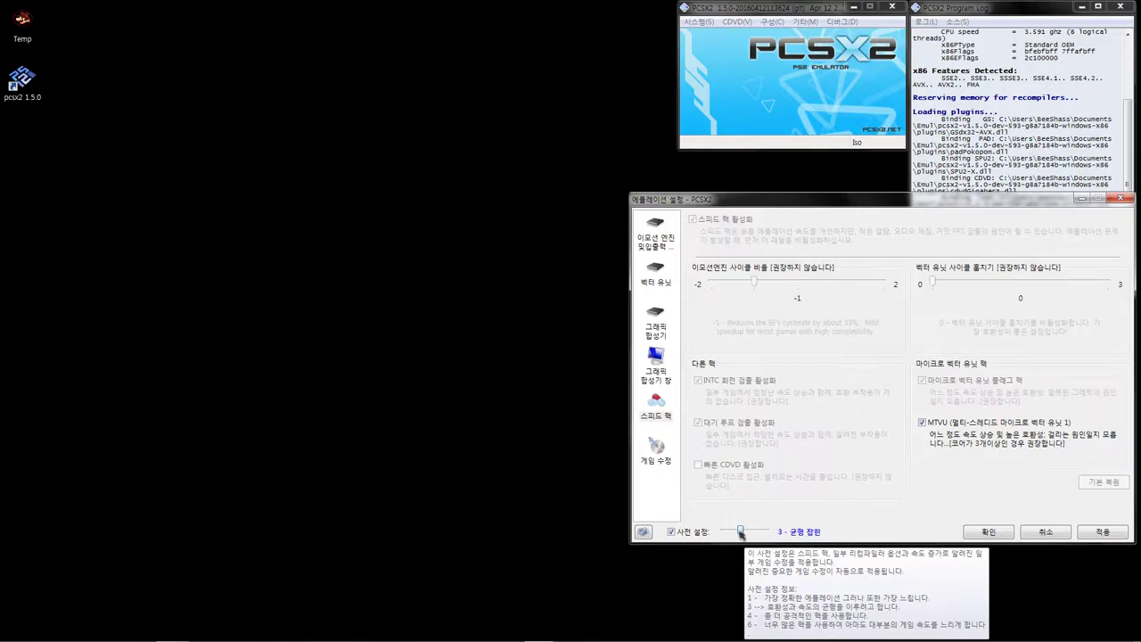
left_click(1099, 532)
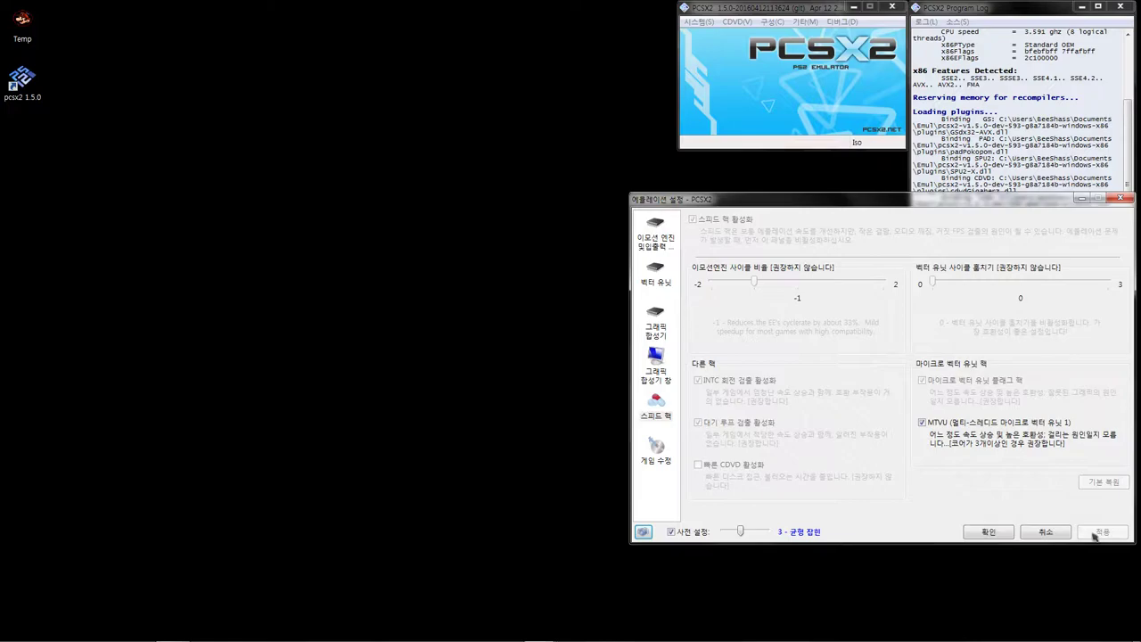
left_click(991, 534)
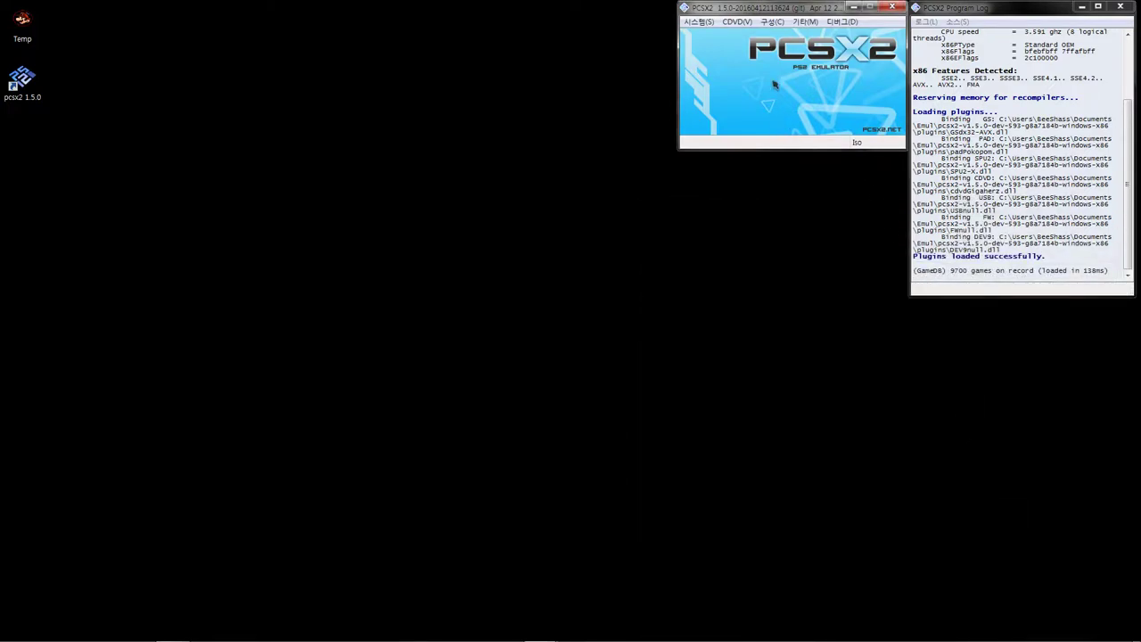
- Select GSdx32-AVX2 as the GS plugin in the plugin/BIOS selector, then apply and confirm the change
left_click(747, 25)
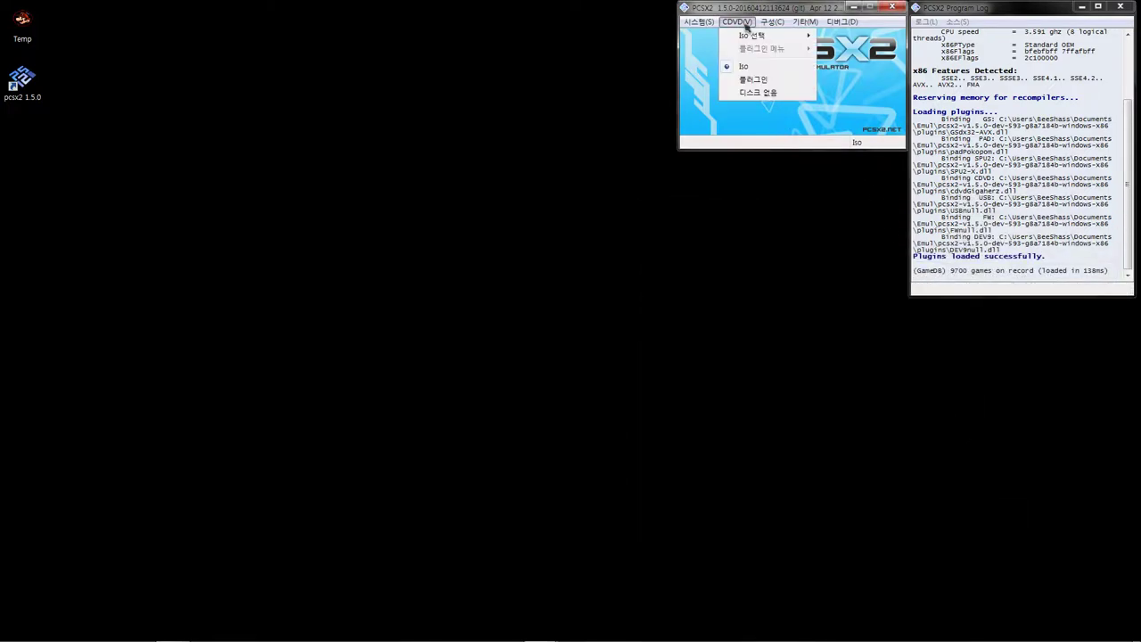
mouse_move(769, 23)
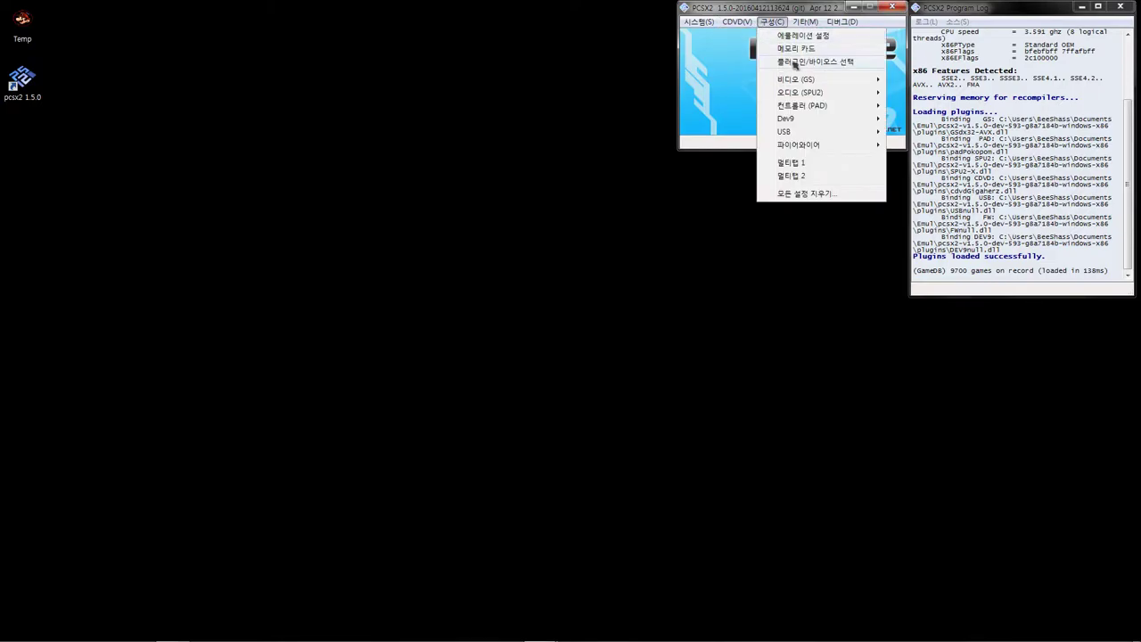
left_click(792, 63)
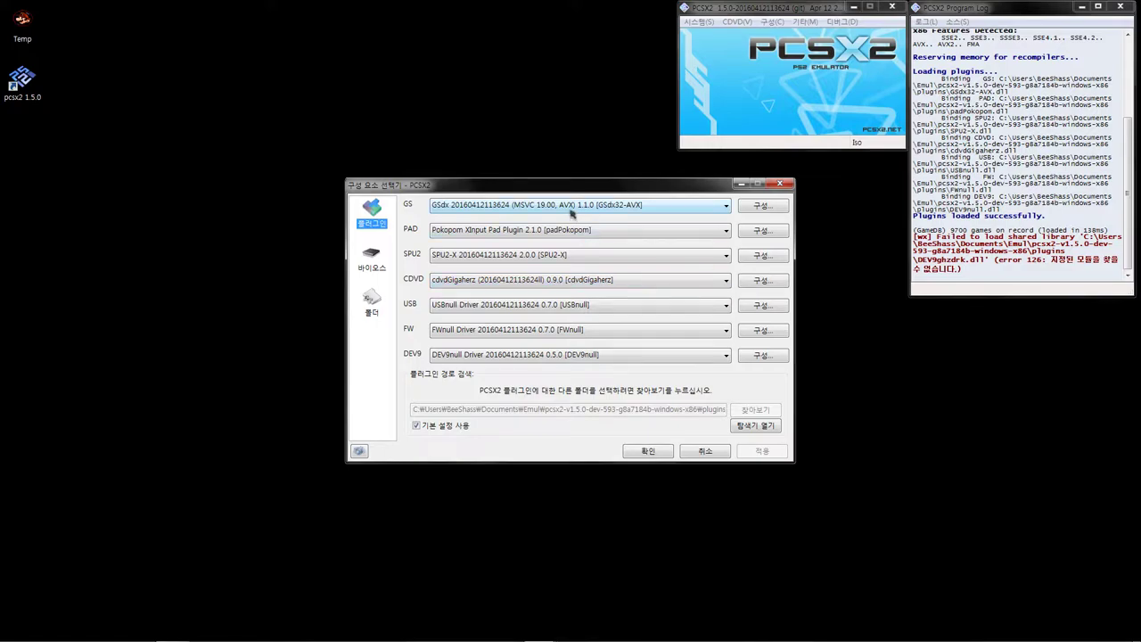
left_click(726, 208)
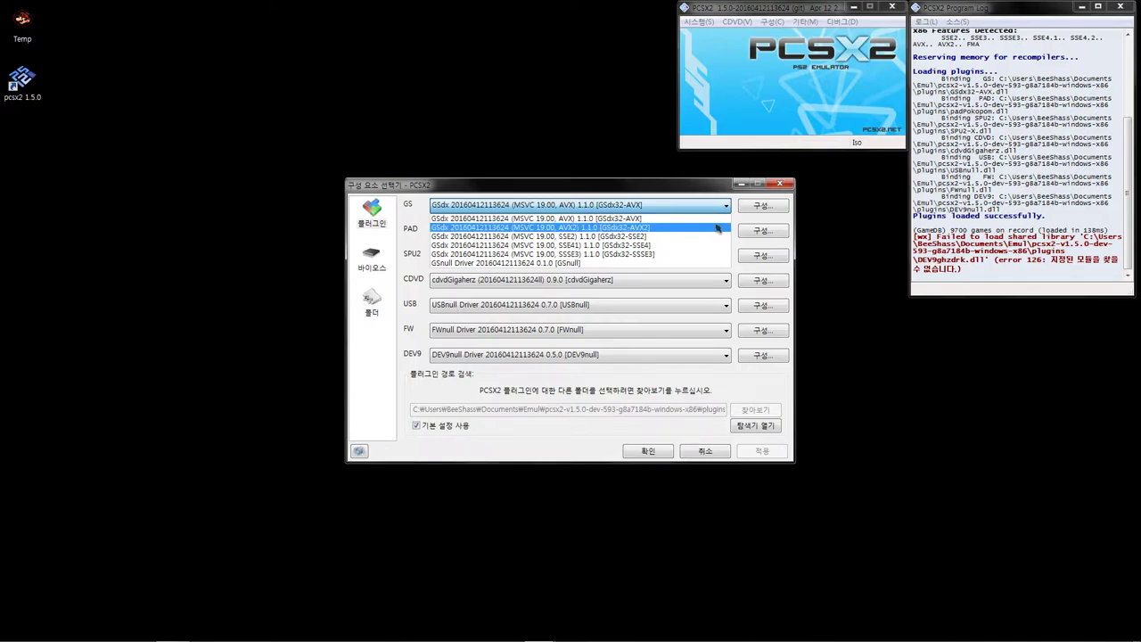
left_click(717, 228)
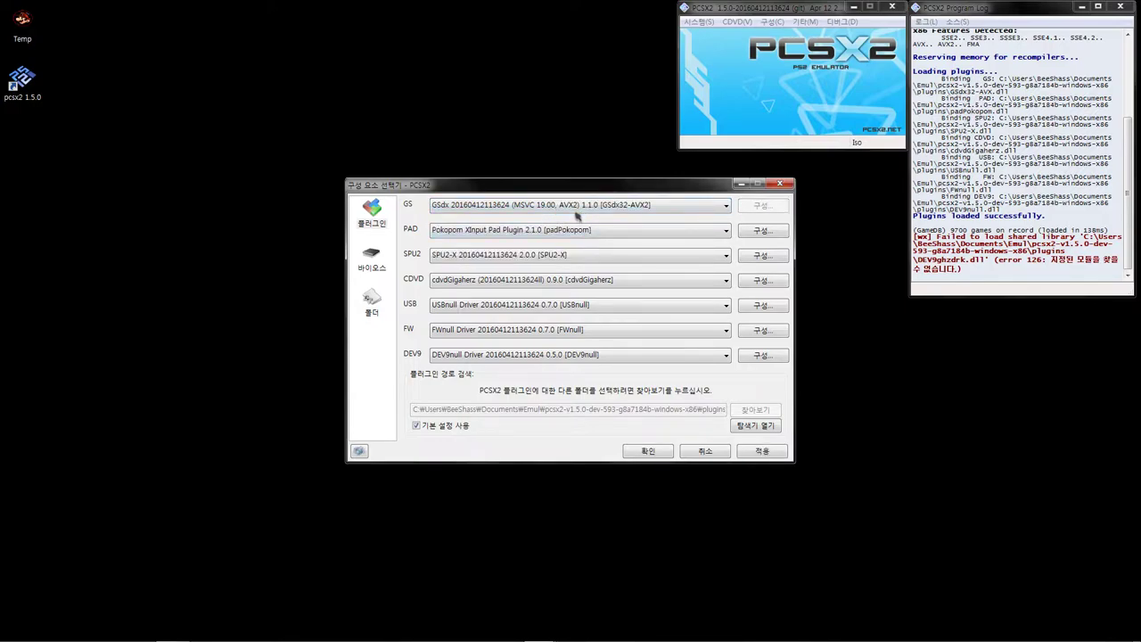
left_click(619, 206)
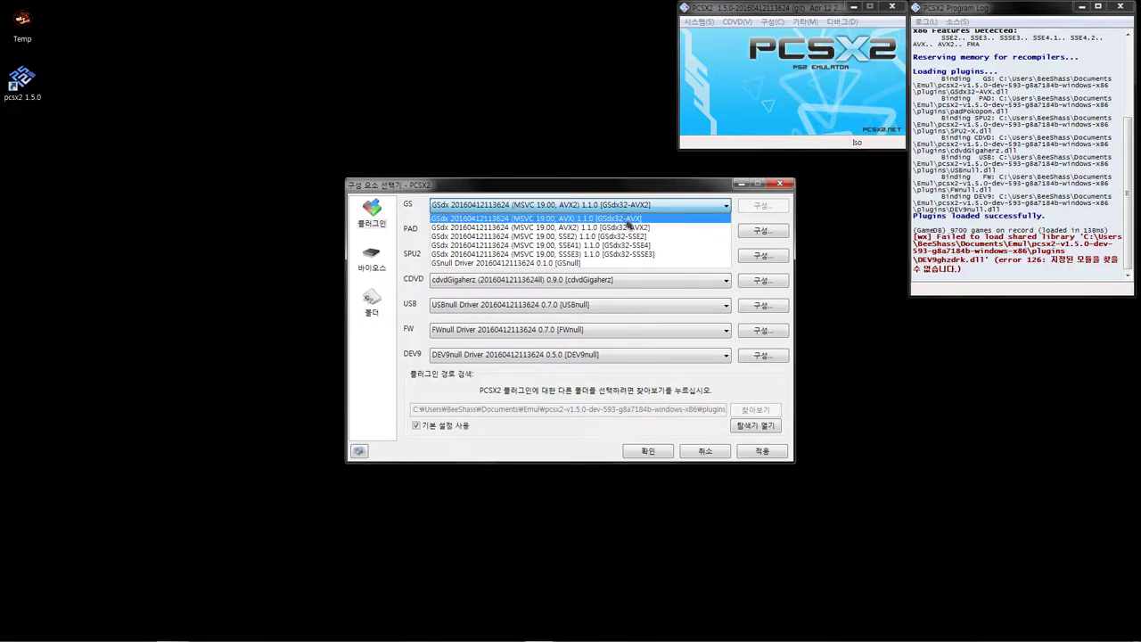
left_click(629, 228)
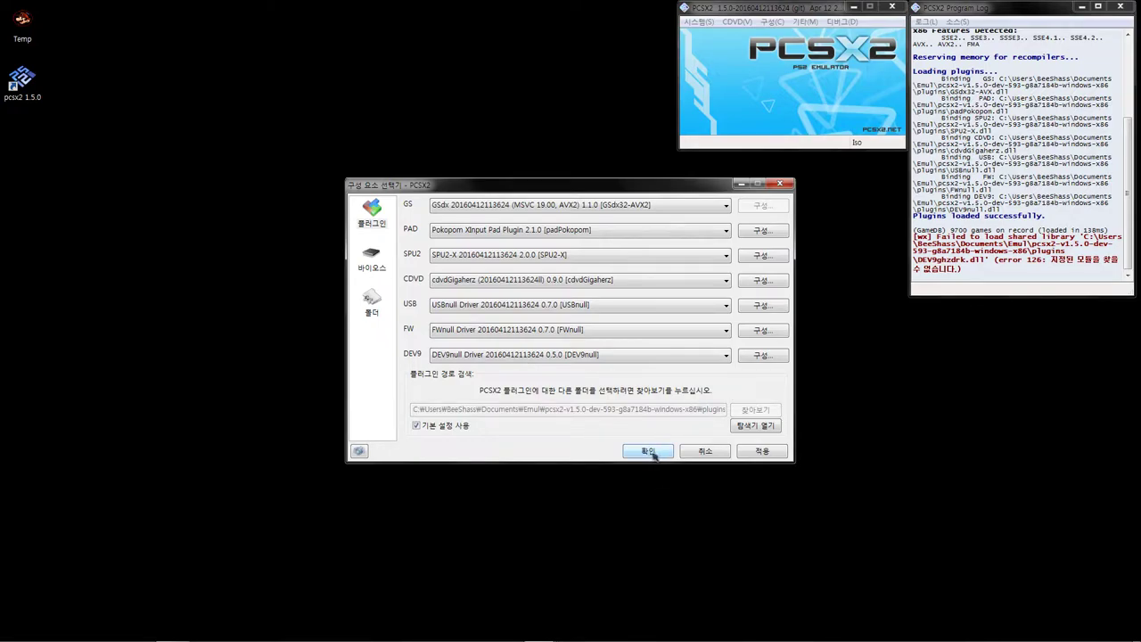
left_click(753, 453)
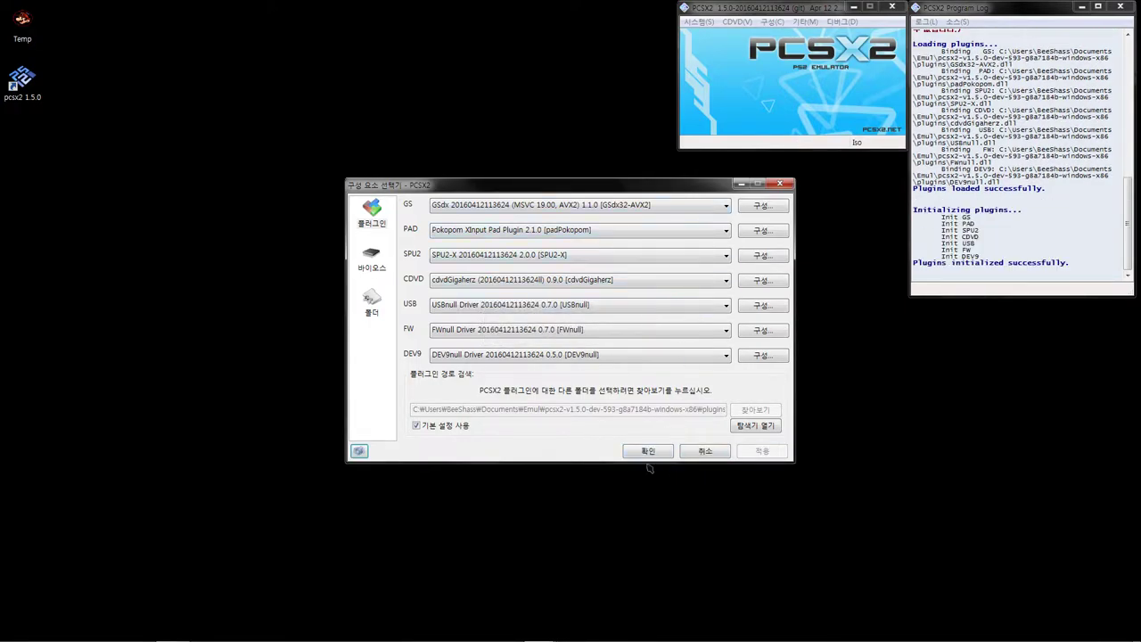
left_click(657, 452)
- Recheck the plugin selector, then open the GSdx video settings and examine the available renderers
left_click(771, 22)
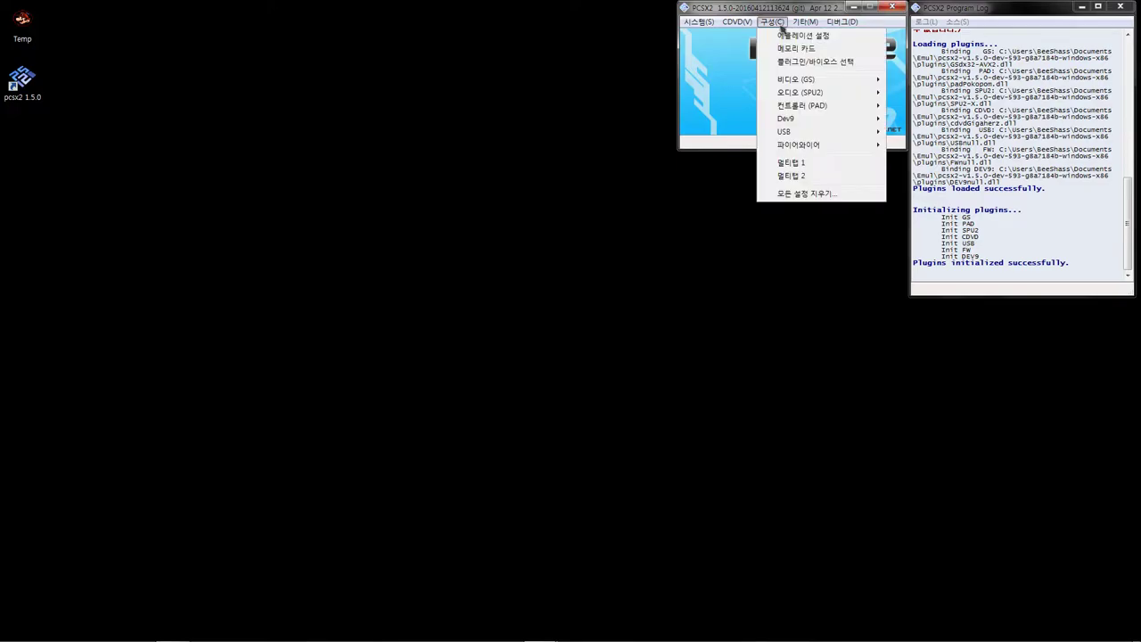
left_click(795, 64)
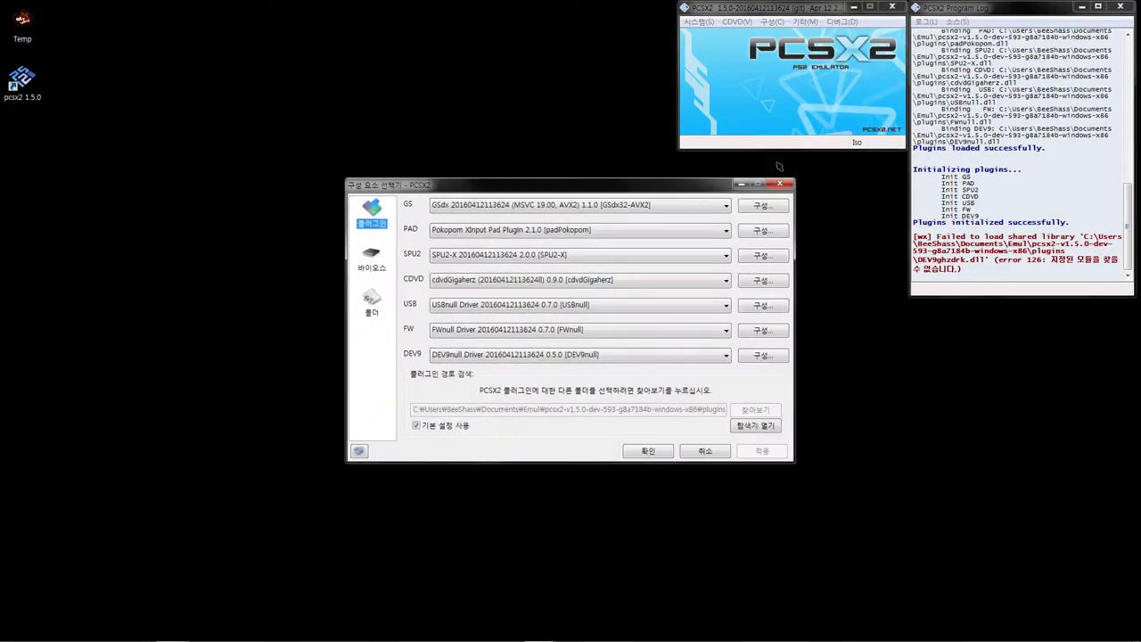
left_click(771, 22)
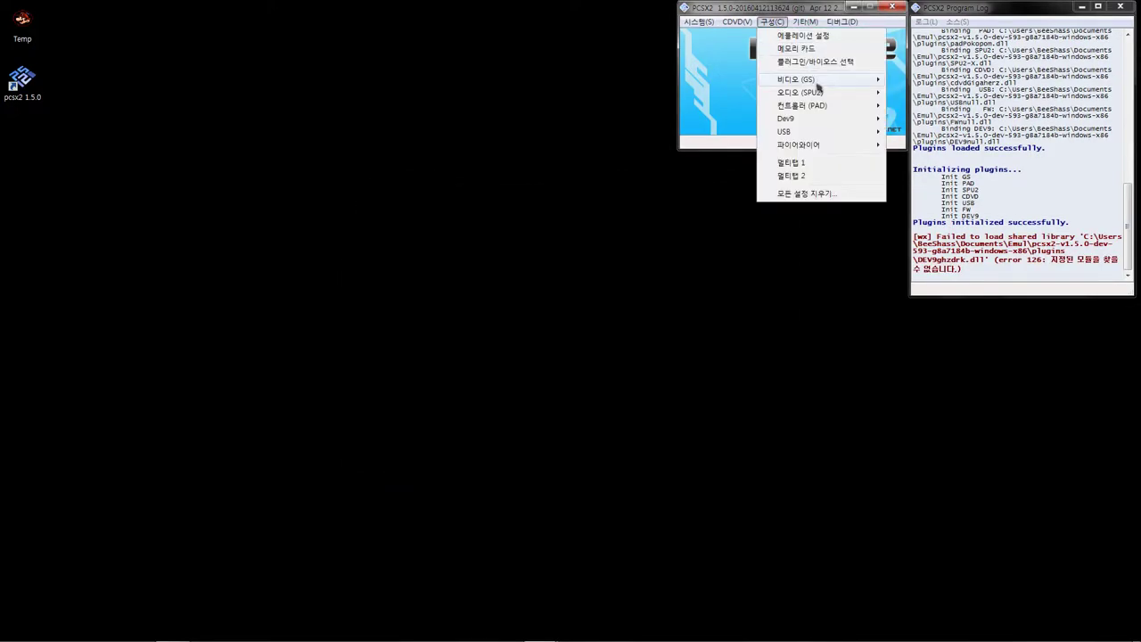
mouse_move(838, 87)
left_click(927, 129)
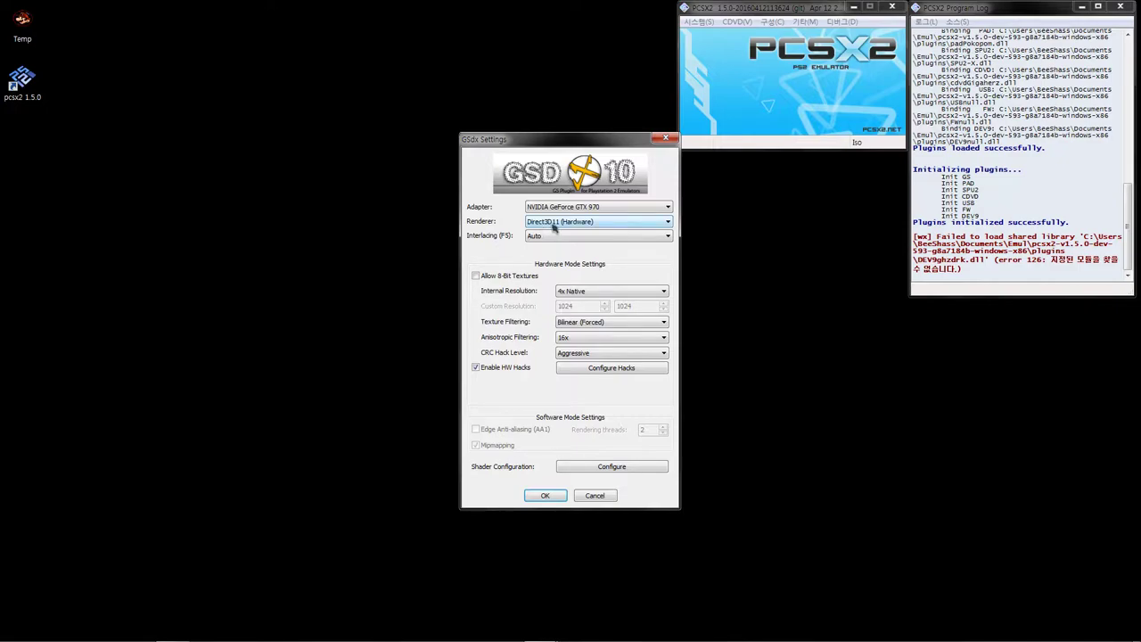
left_click(609, 226)
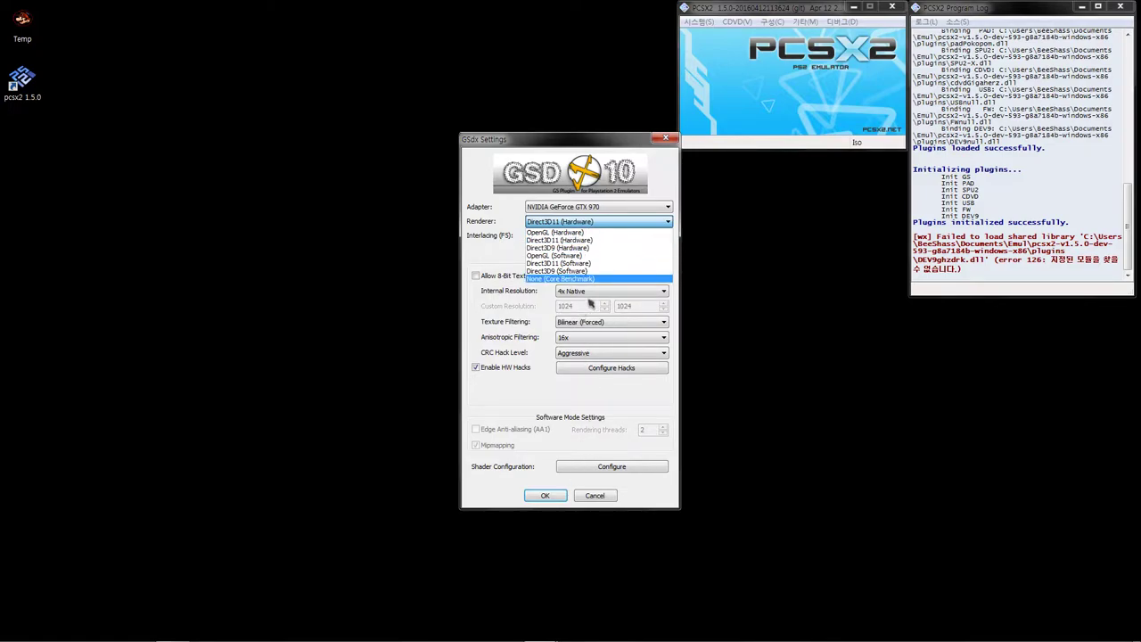
left_click(571, 298)
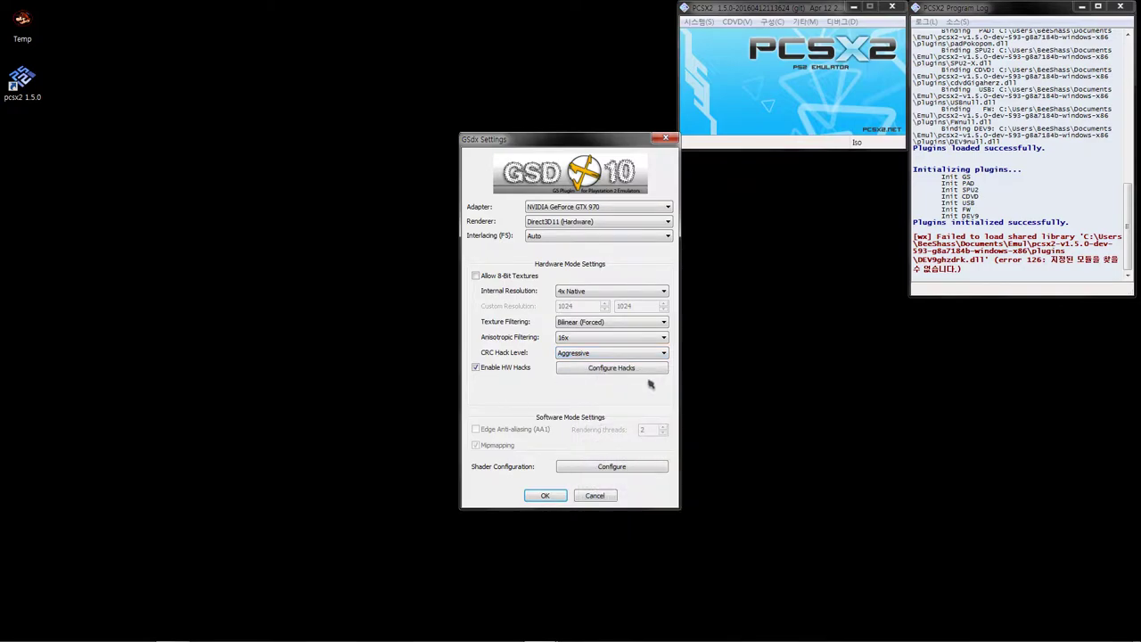
- Examine the options in the GSdx hardware hacks configuration and close it
left_click(608, 376)
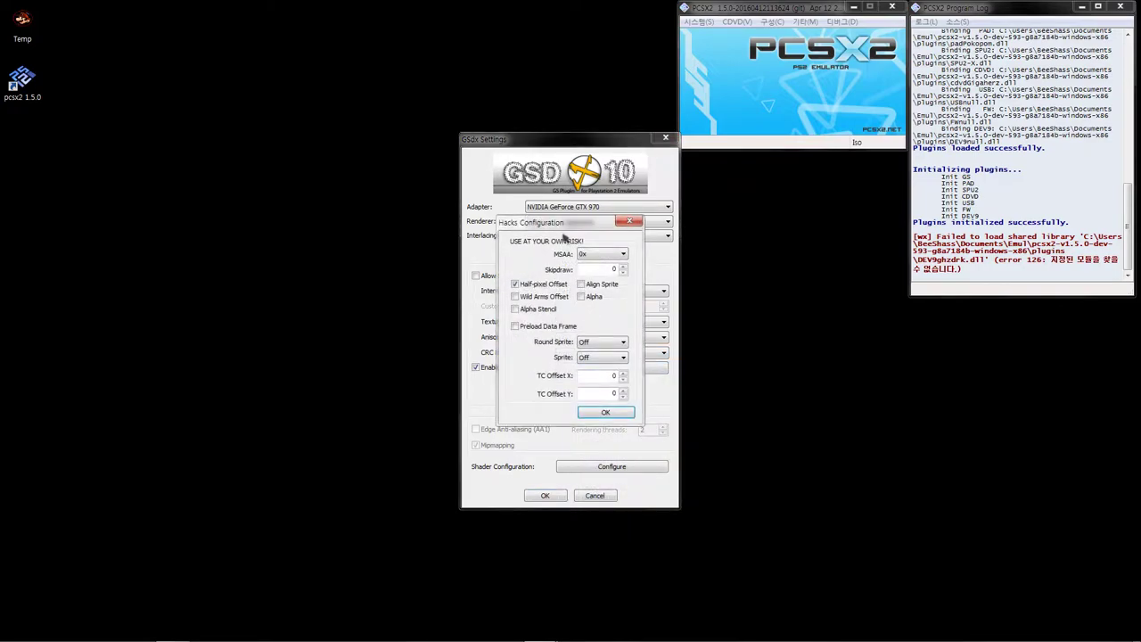
left_click_drag(573, 228, 767, 224)
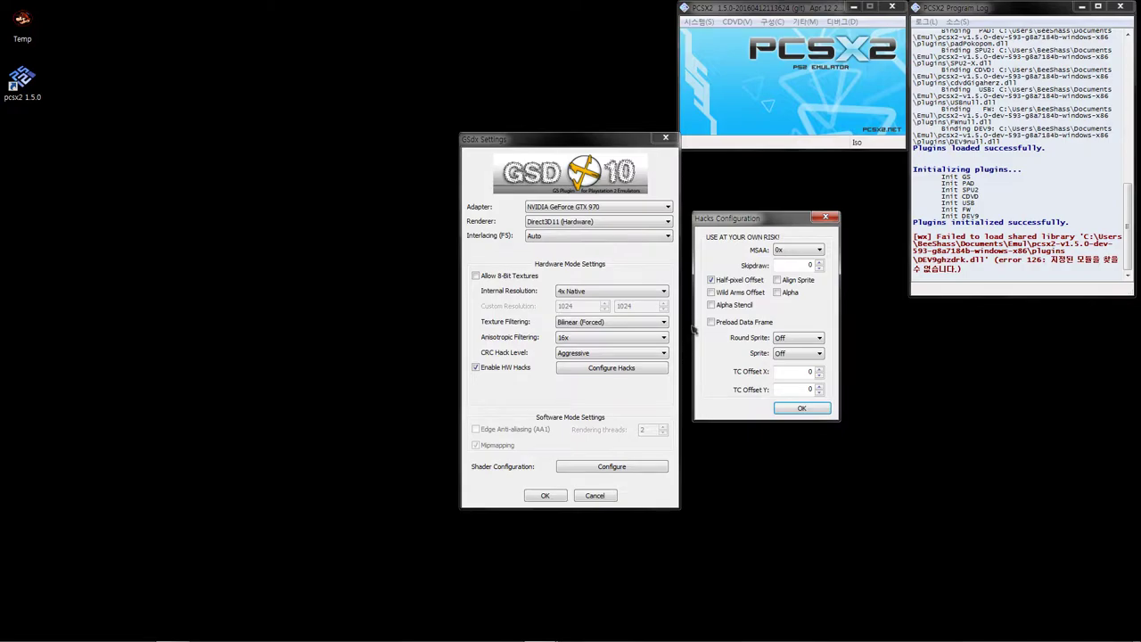
left_click(803, 410)
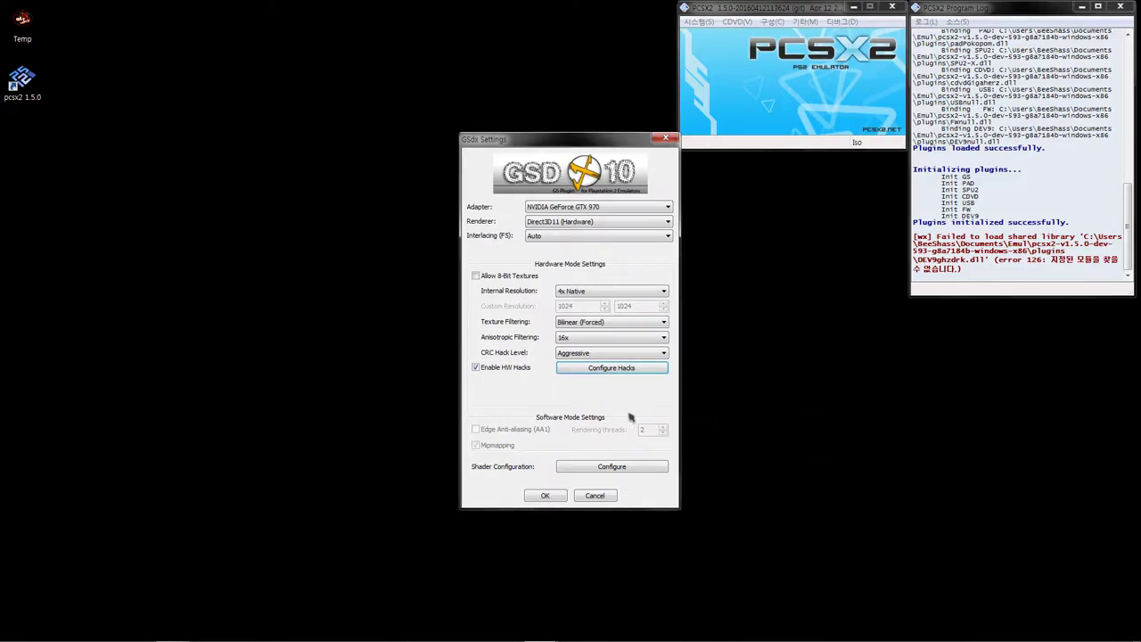
- Examine the FXAA, shade boost and external shader options in the shader configuration, then confirm the GSdx settings
left_click(627, 466)
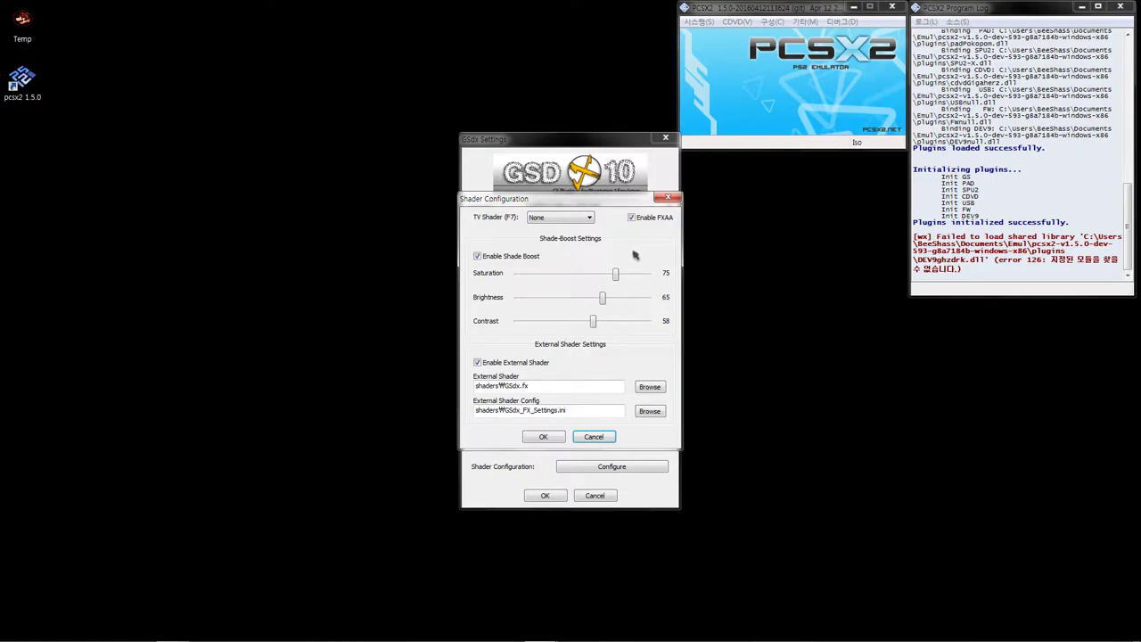
left_click(556, 438)
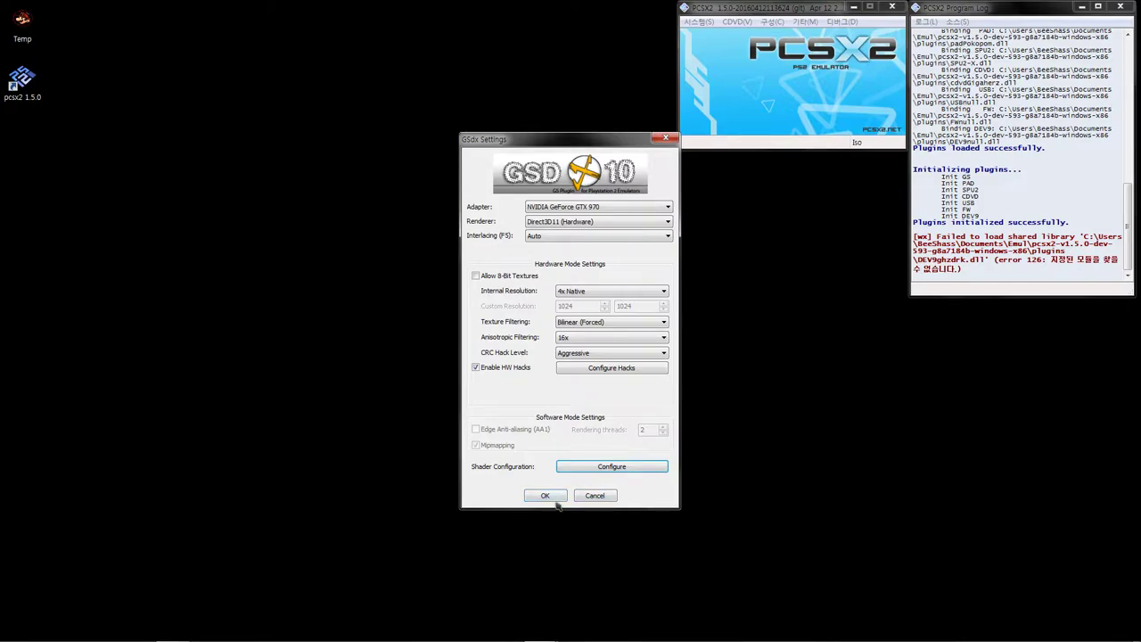
left_click(606, 466)
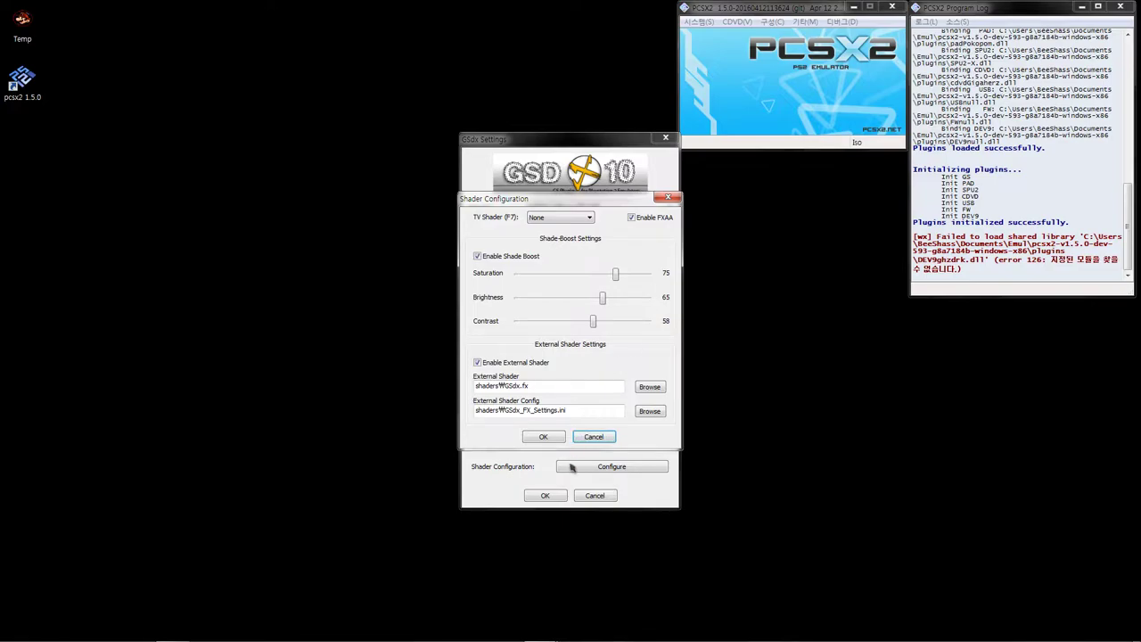
left_click(556, 438)
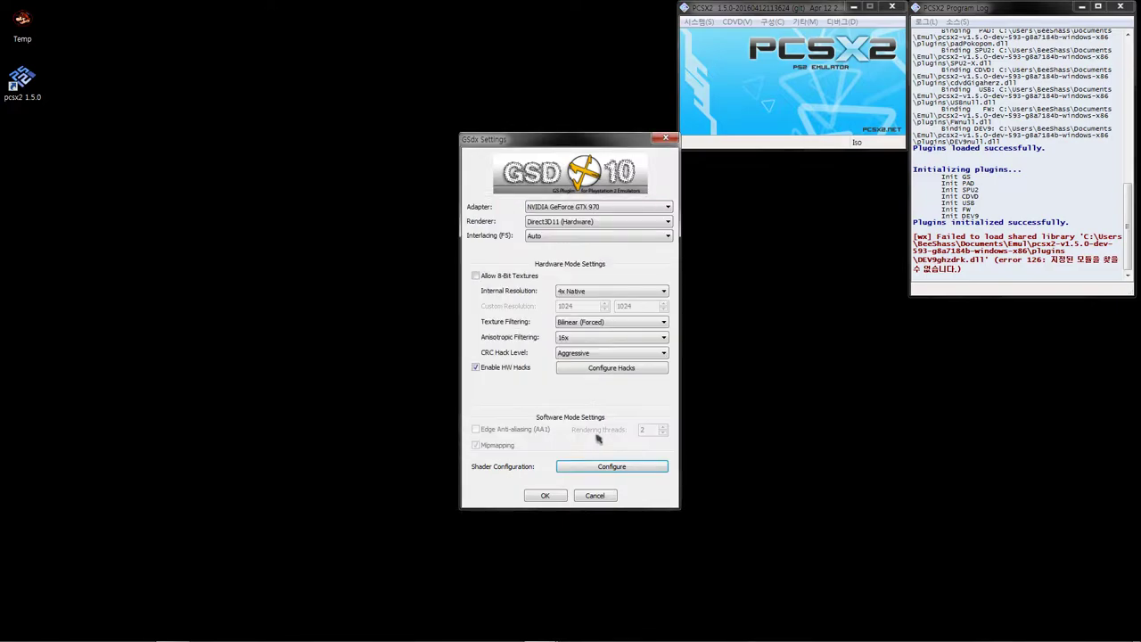
left_click(547, 496)
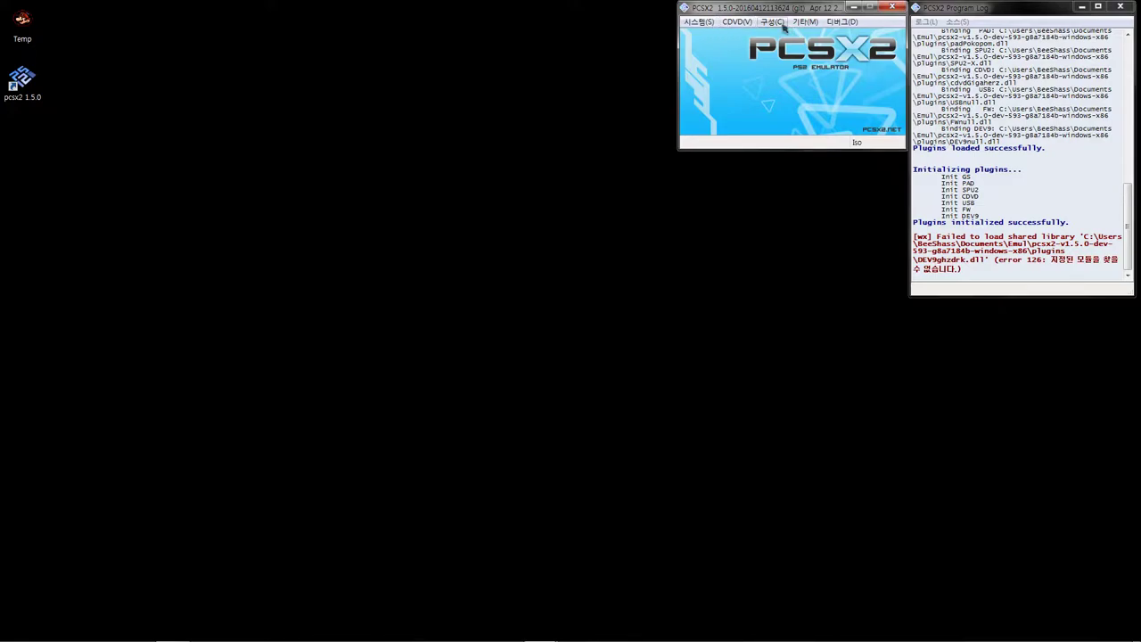
- Start the game from the selected disc image using the fast CDVD boot
left_click(699, 22)
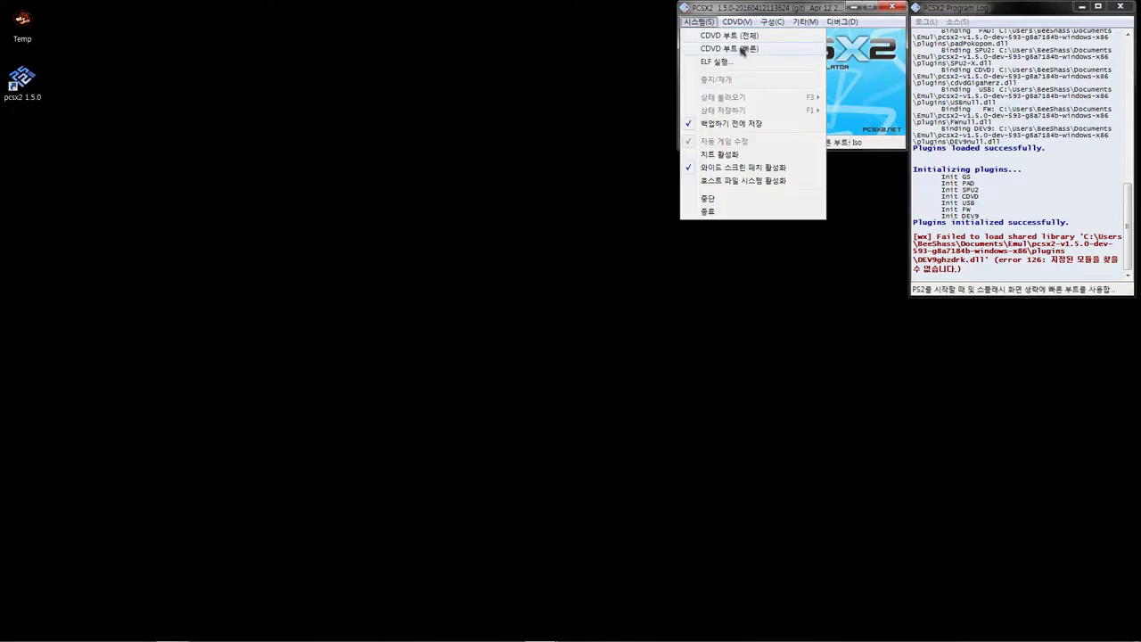
left_click(751, 46)
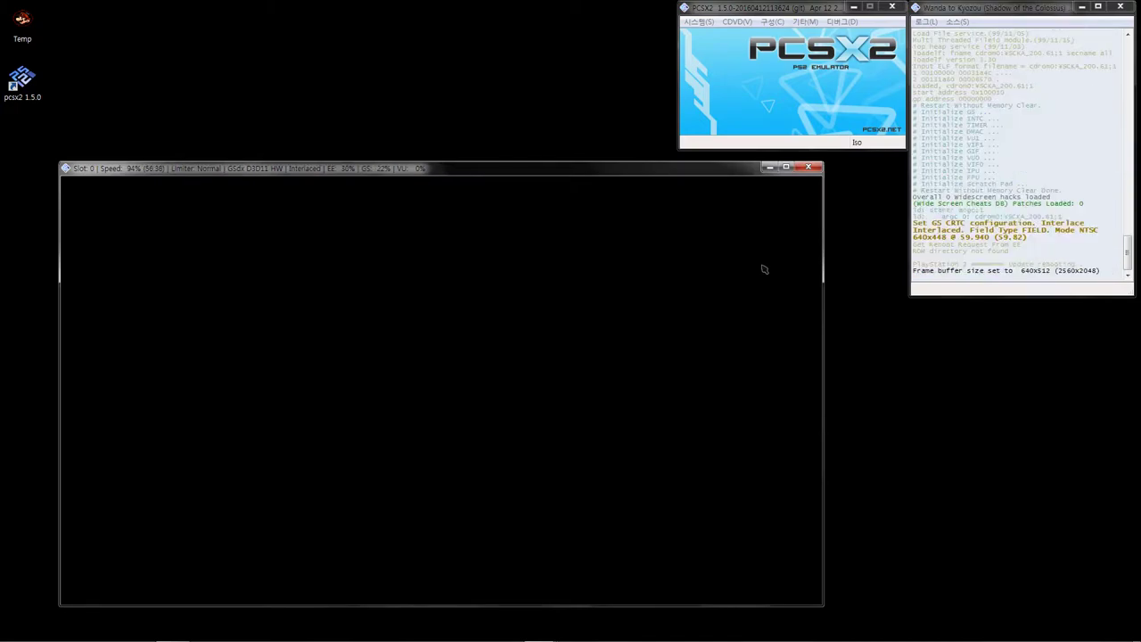